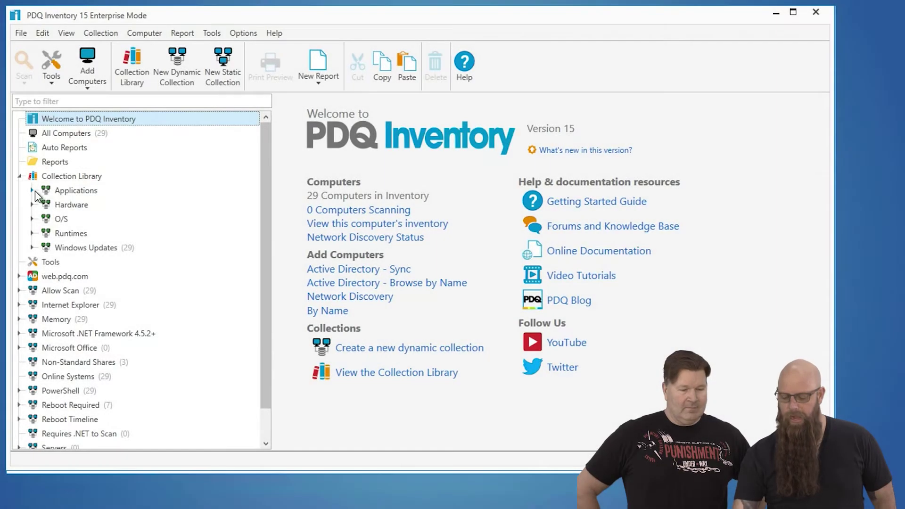
- Expand Applications in the Collection Library to reveal Development Tools, Internet Browsers and other sub-collections
click(32, 190)
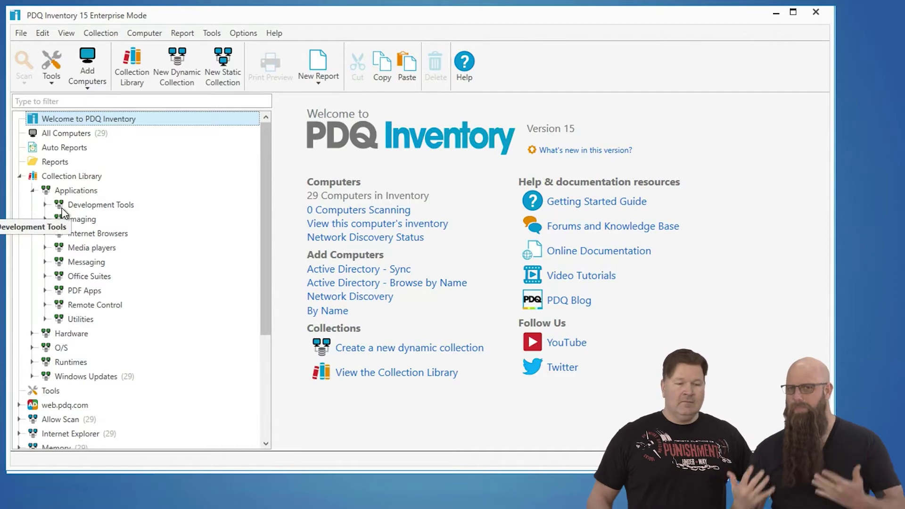
- Review the Chrome Enterprise (Old) and (Latest) collections, 11 computers each, then bring PDQ Deploy forward
click(46, 233)
click(58, 247)
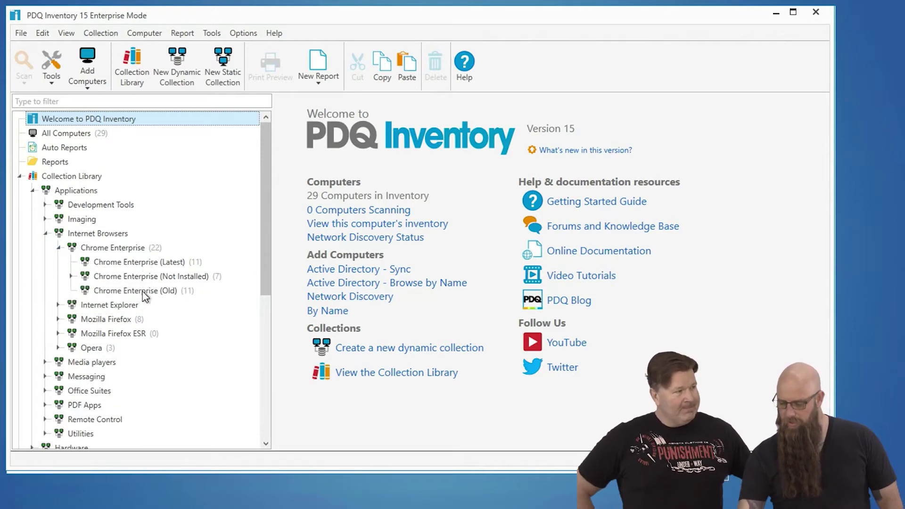
click(126, 250)
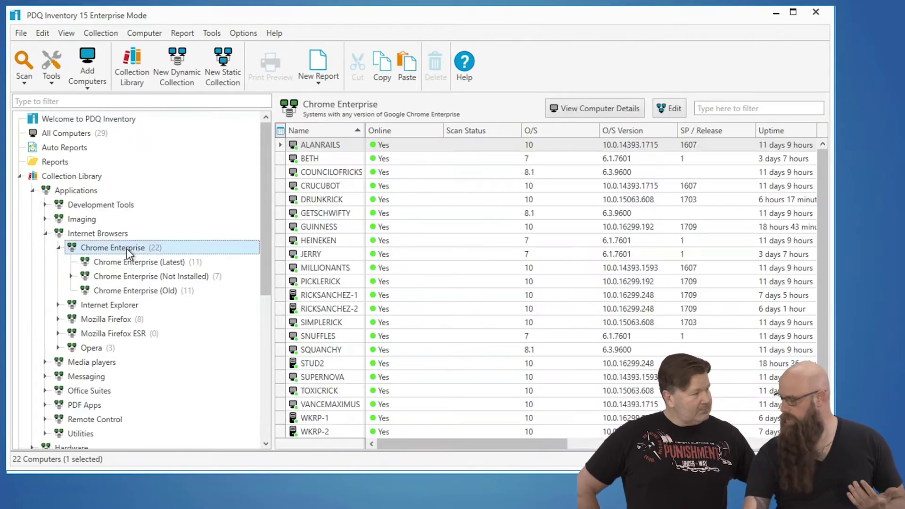
click(158, 293)
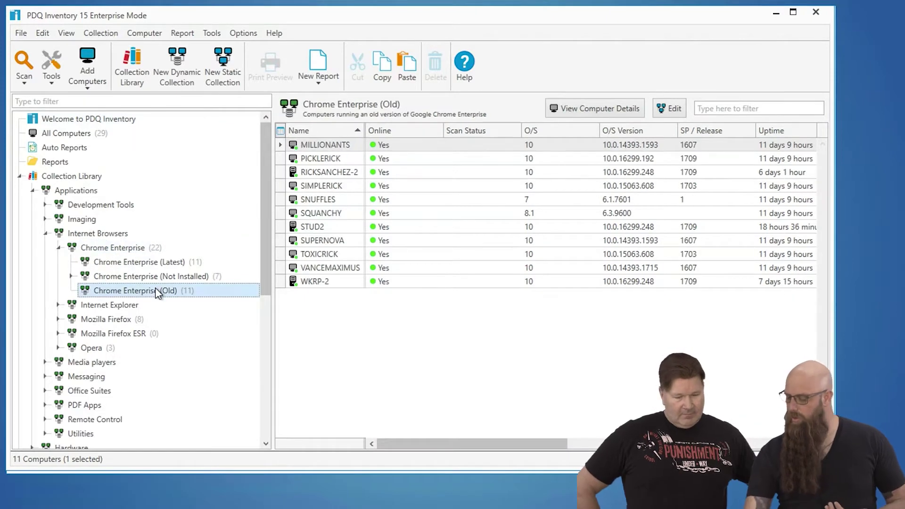
click(158, 262)
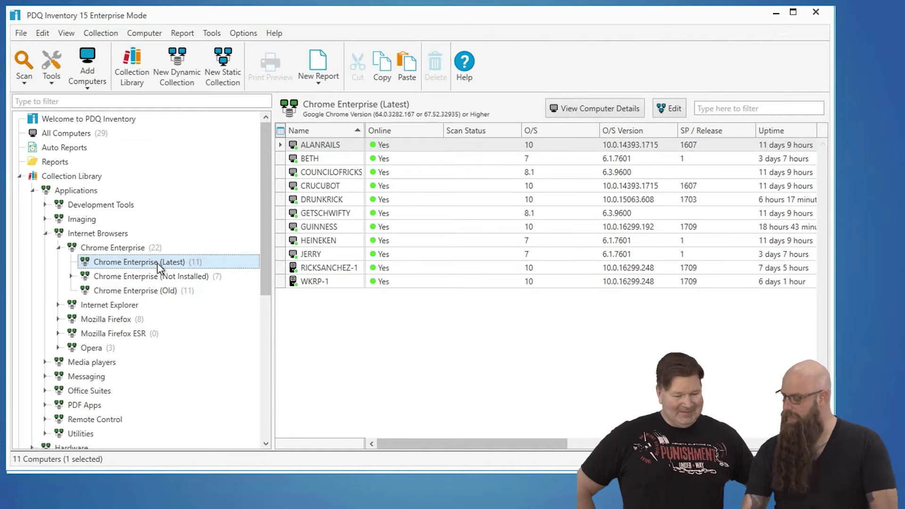
click(148, 292)
click(130, 507)
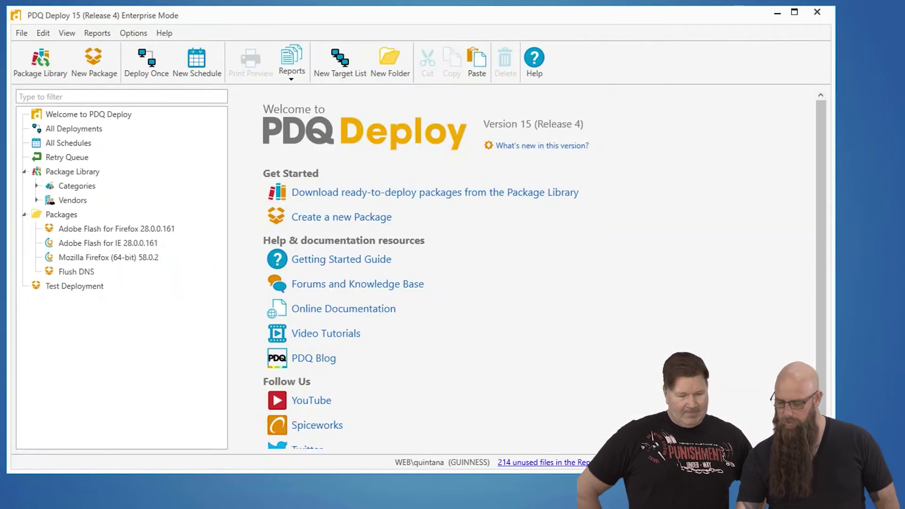
- Filter the Package Library to chrome packages and check Google Chrome Enterprise 64.0.3282.167
click(69, 174)
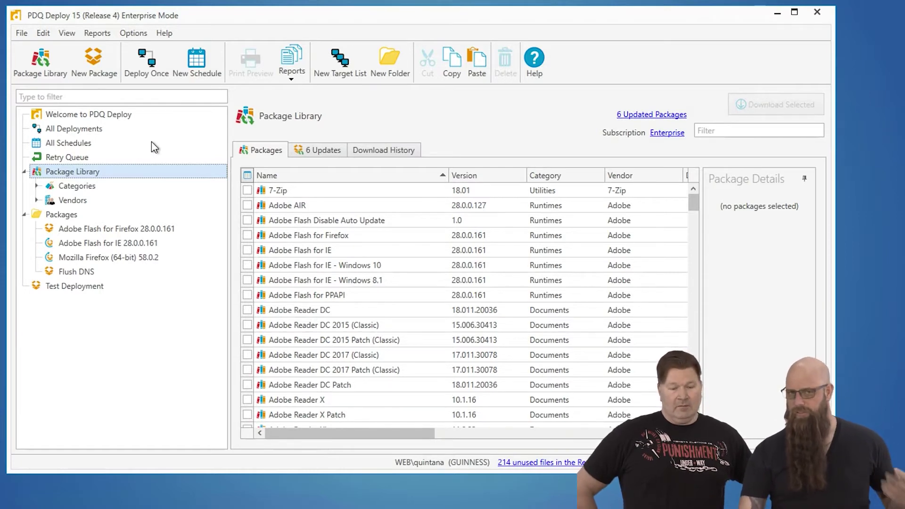
click(735, 130)
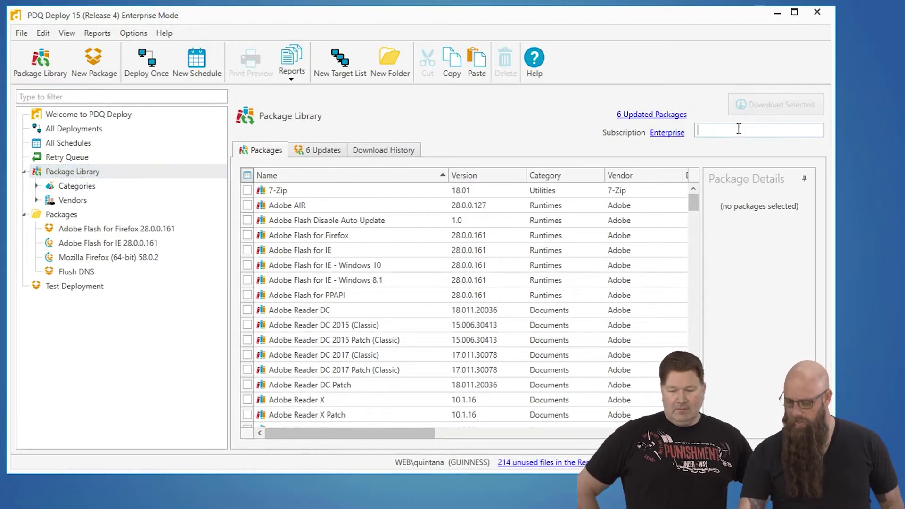
text(chrome)
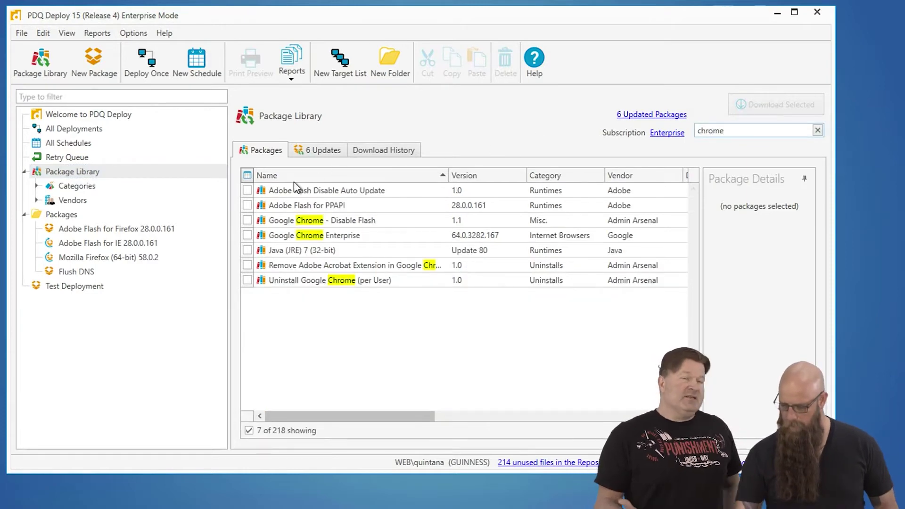
click(247, 235)
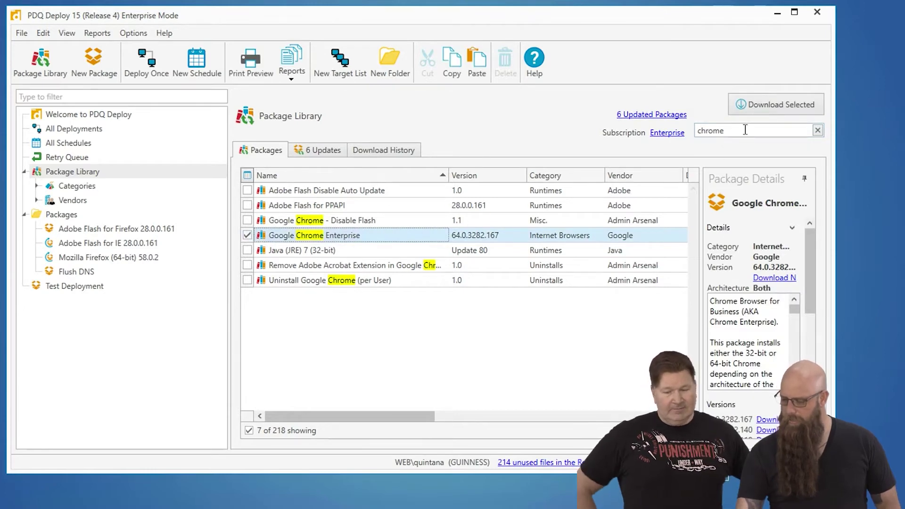
- Download Google Chrome Enterprise 64.0.3282.167 and open its package page, showing 0 deployments
click(770, 104)
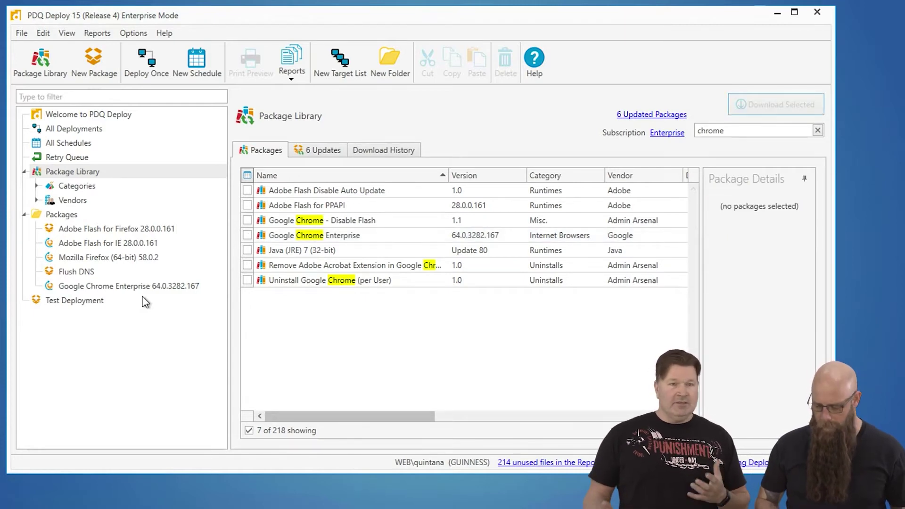
click(141, 287)
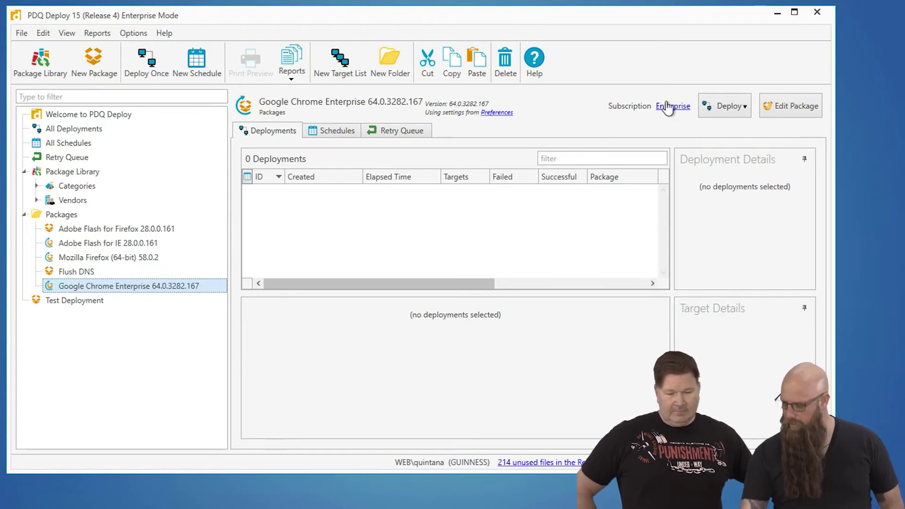
- Start a one-time deployment and browse the Chrome Enterprise (Old) collection for targets
click(715, 106)
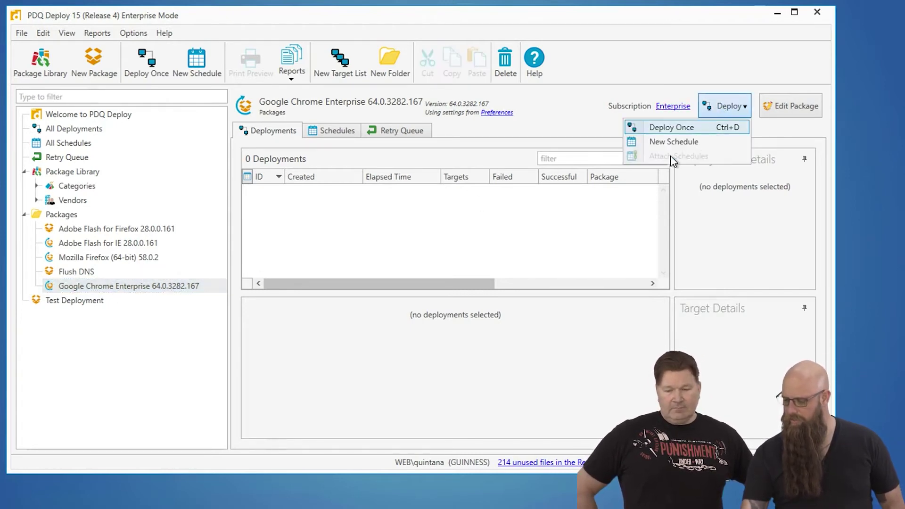
key(Return)
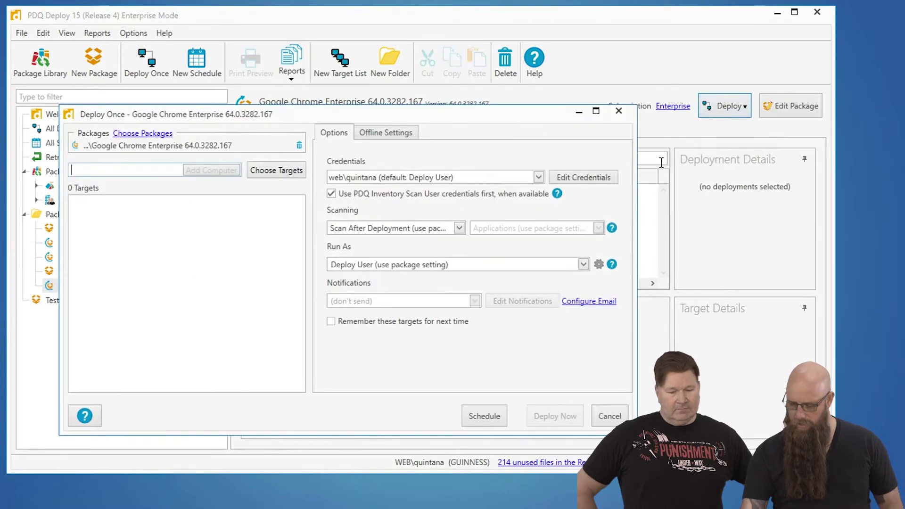
click(282, 174)
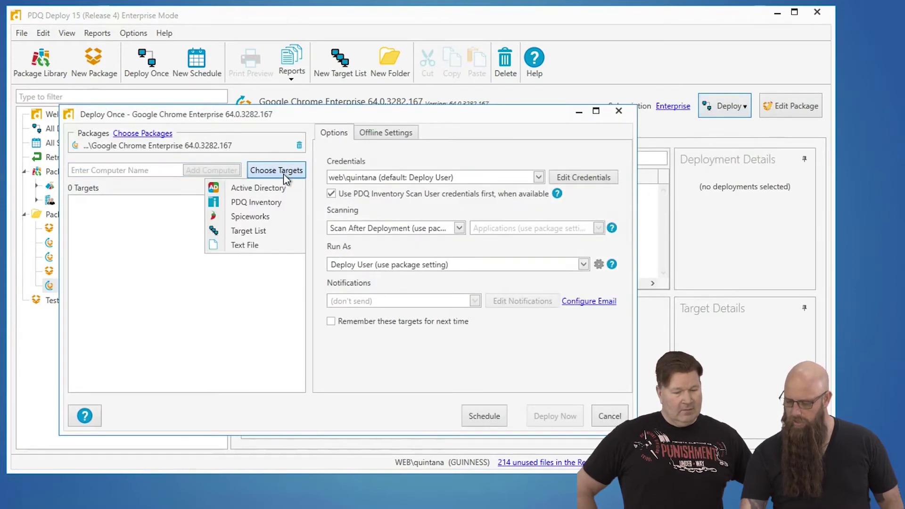
click(274, 203)
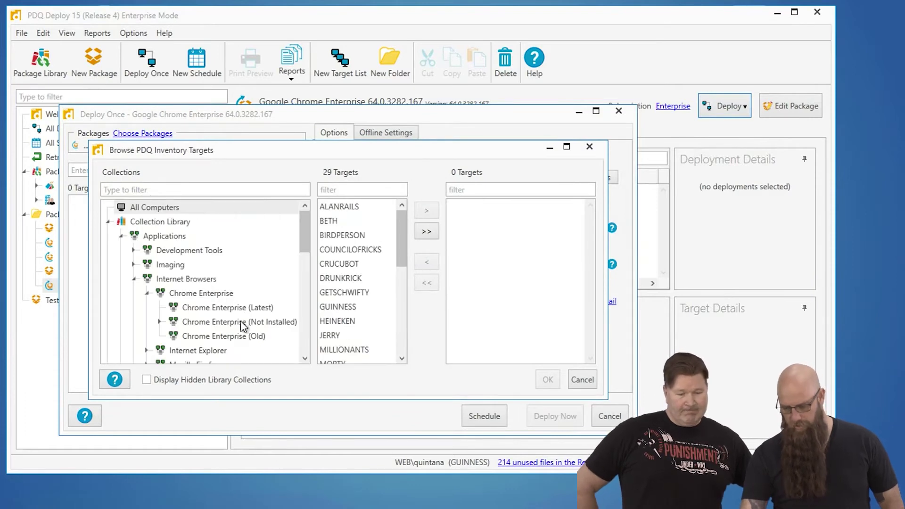
click(220, 337)
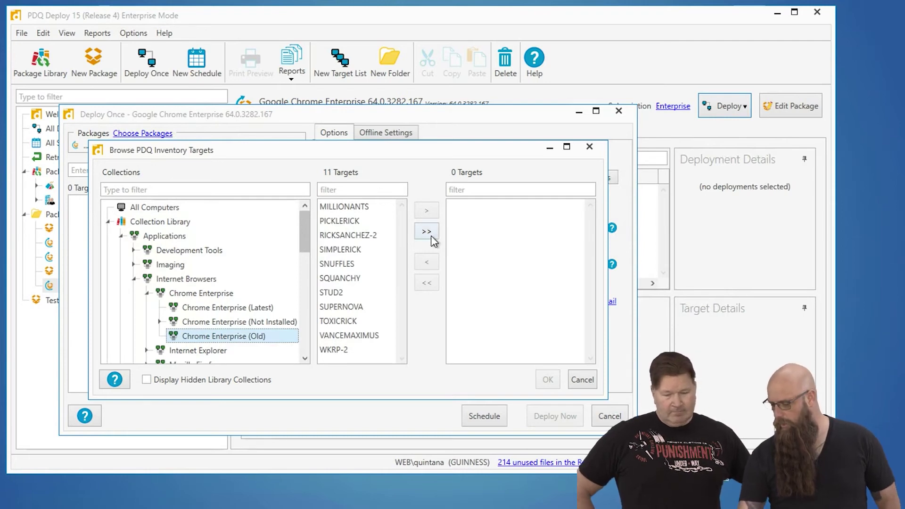
- Add the five computers MILLIONANTS through SNUFFLES as targets and deploy now
click(344, 207)
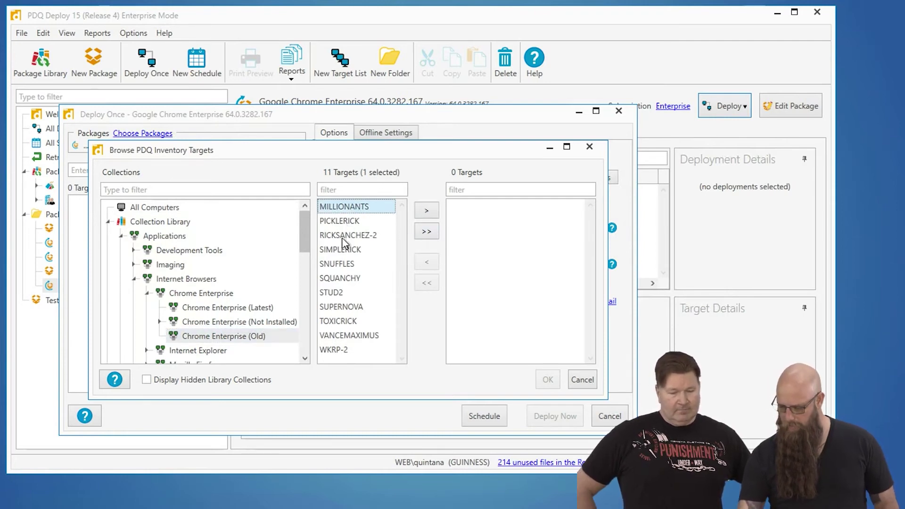
shift+click(342, 263)
click(429, 211)
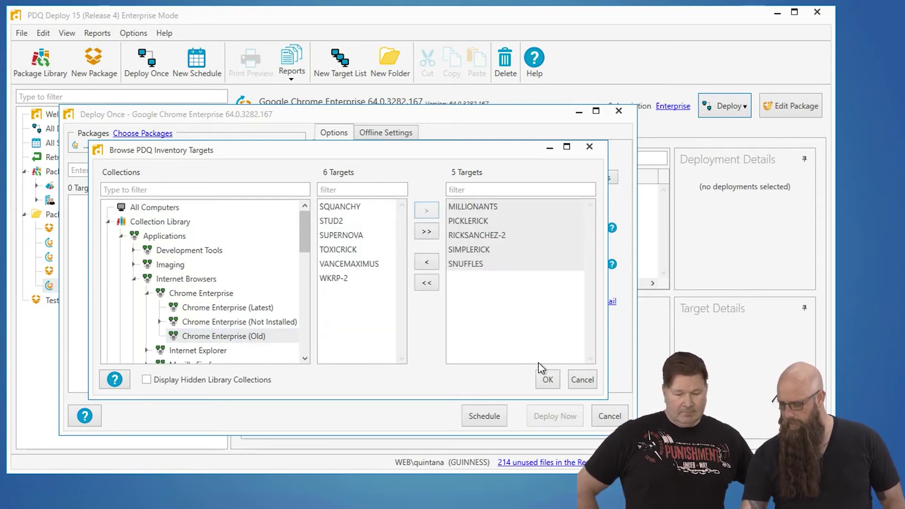
click(548, 379)
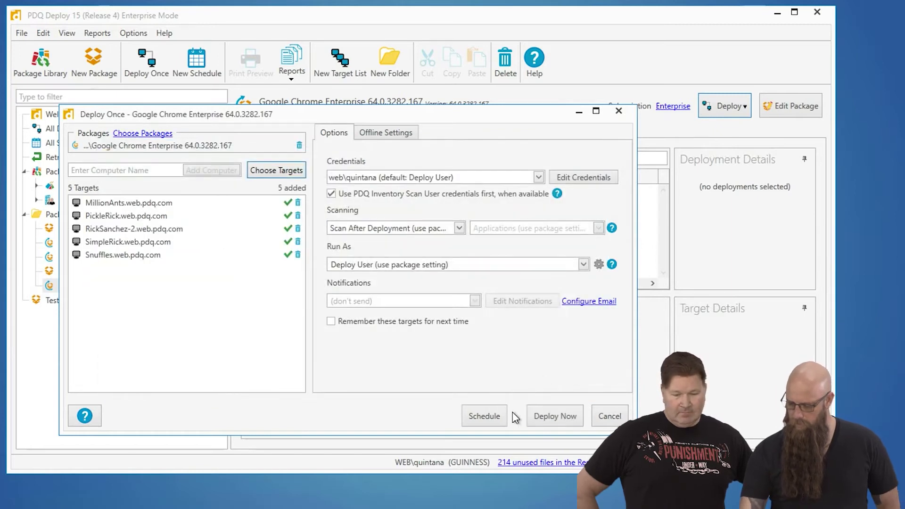
click(537, 421)
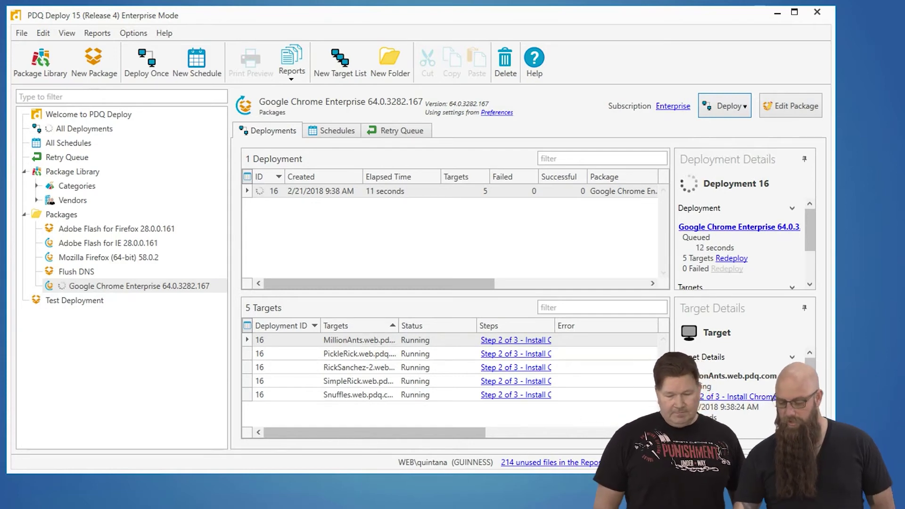
- Send SUPERNOVA, TOXICRICK and VANCEMAXIMUS from PDQ Inventory to PDQ Deploy via Tools
key(alt+Tab)
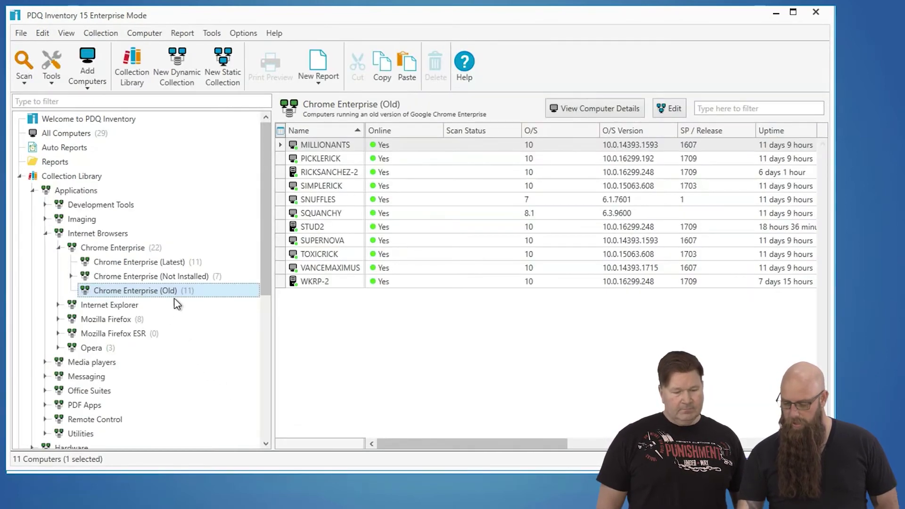
click(313, 230)
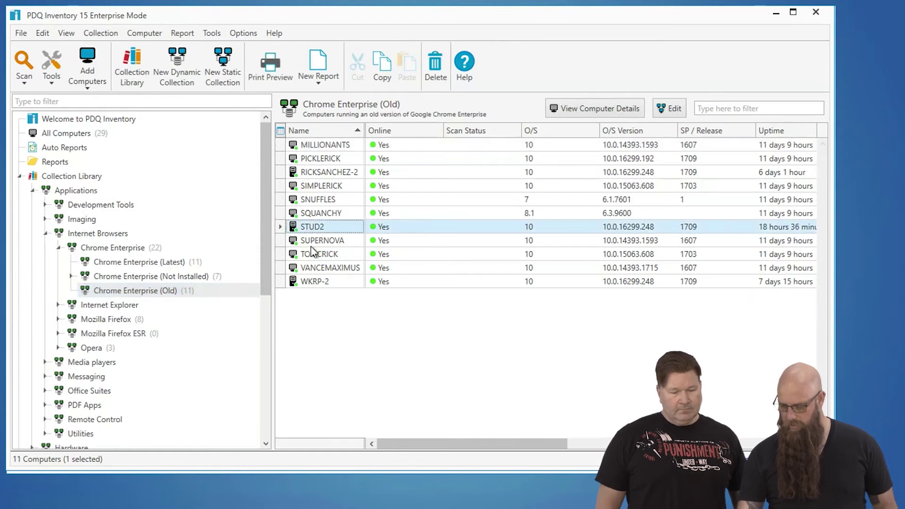
shift+click(311, 268)
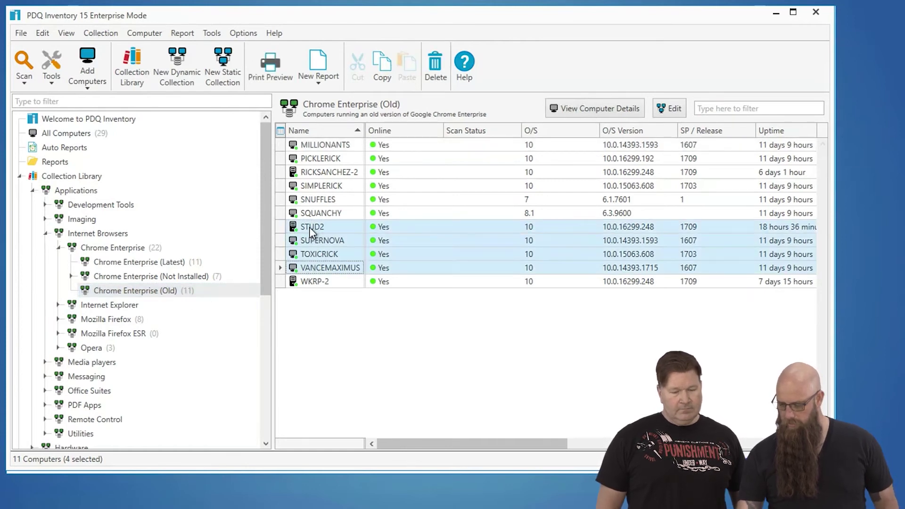
ctrl+click(310, 227)
right_click(313, 244)
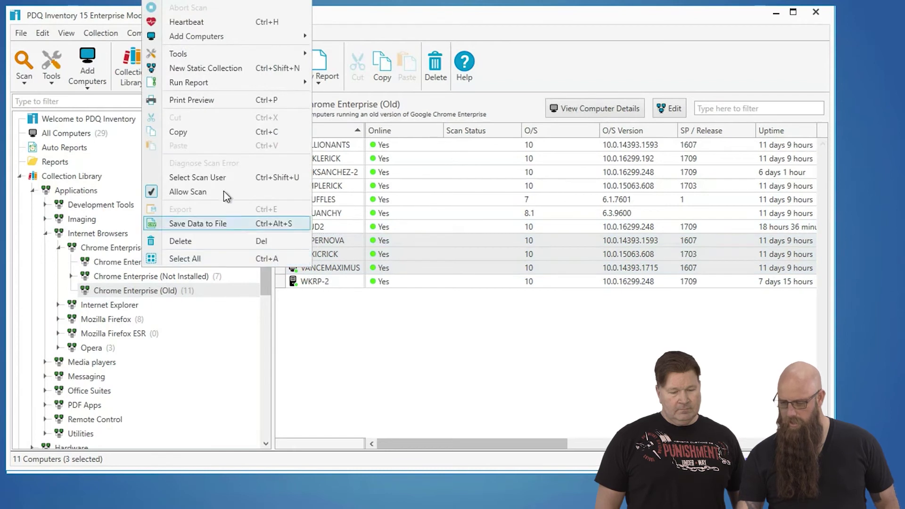
mouse_move(229, 55)
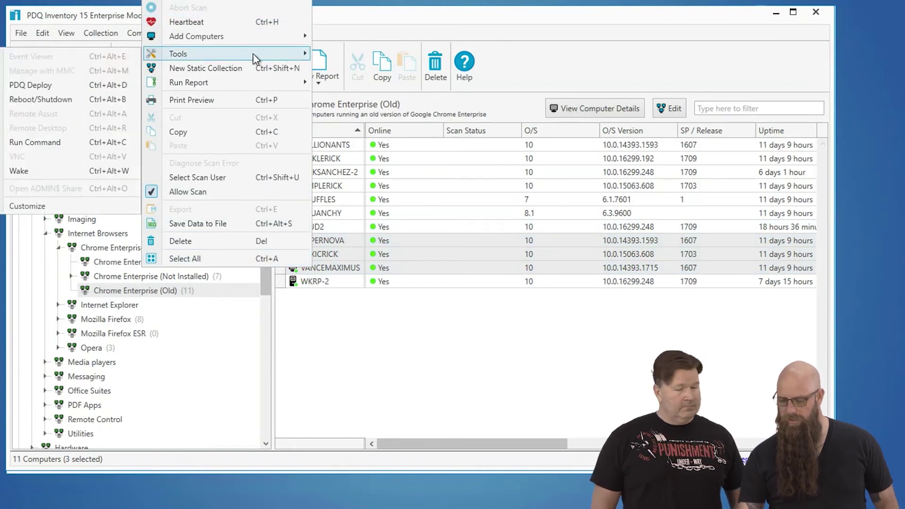
click(67, 88)
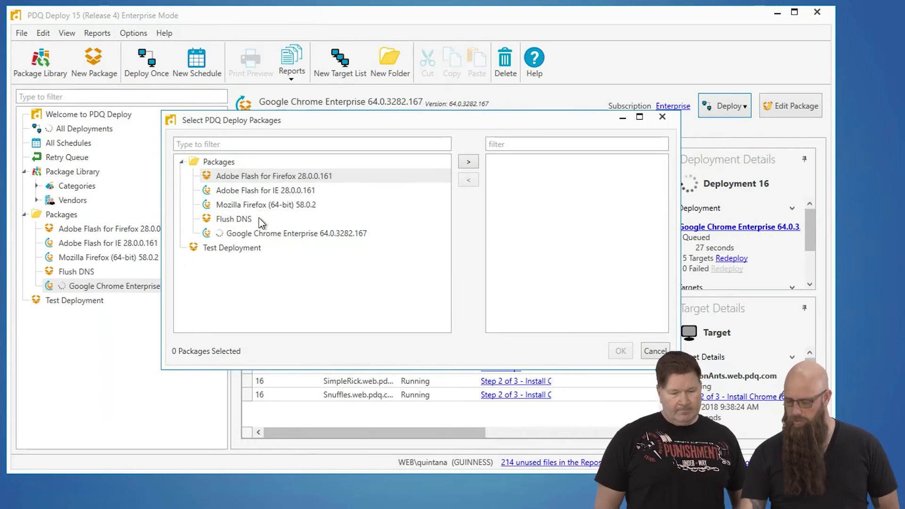
- Deploy Google Chrome Enterprise 64.0.3282.167 to the three computers and view Deployment 17's progress
click(258, 234)
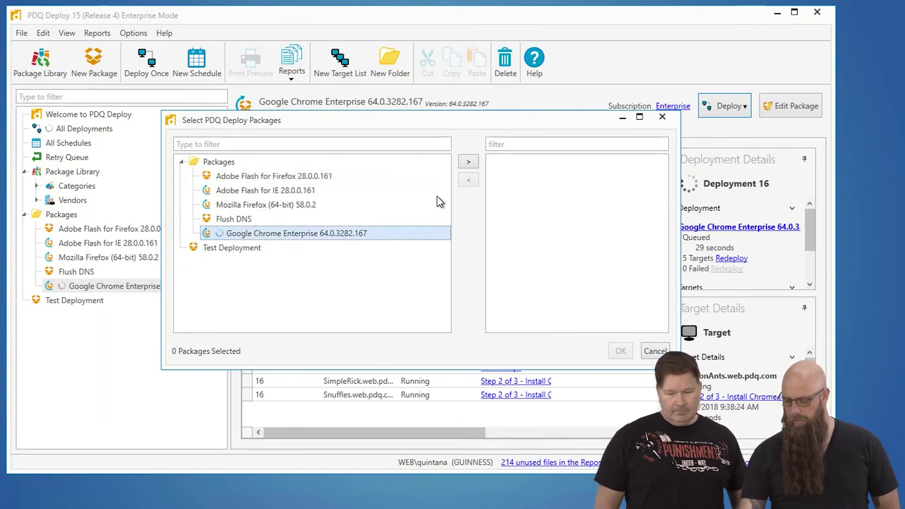
click(468, 162)
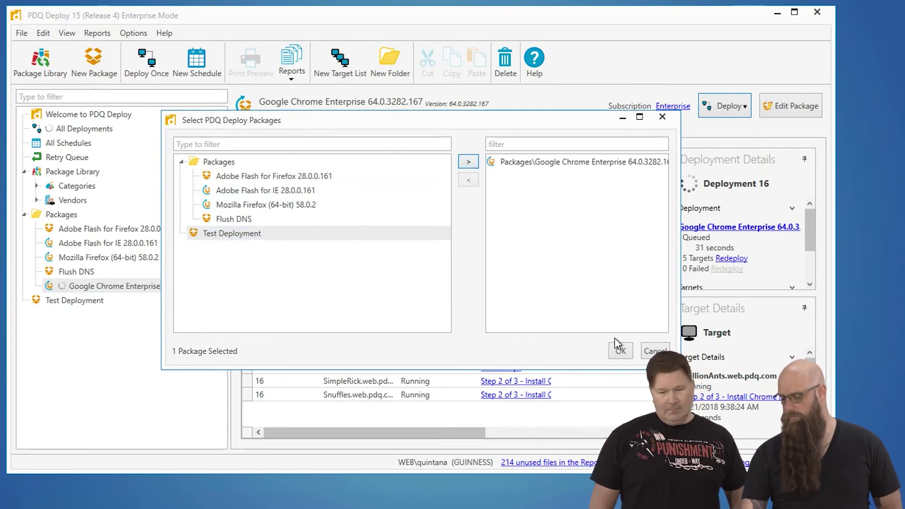
click(619, 350)
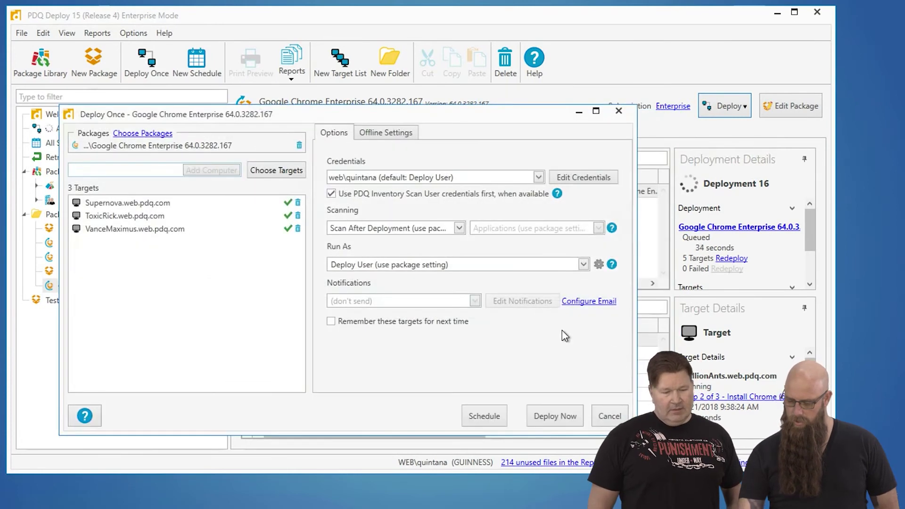
click(568, 415)
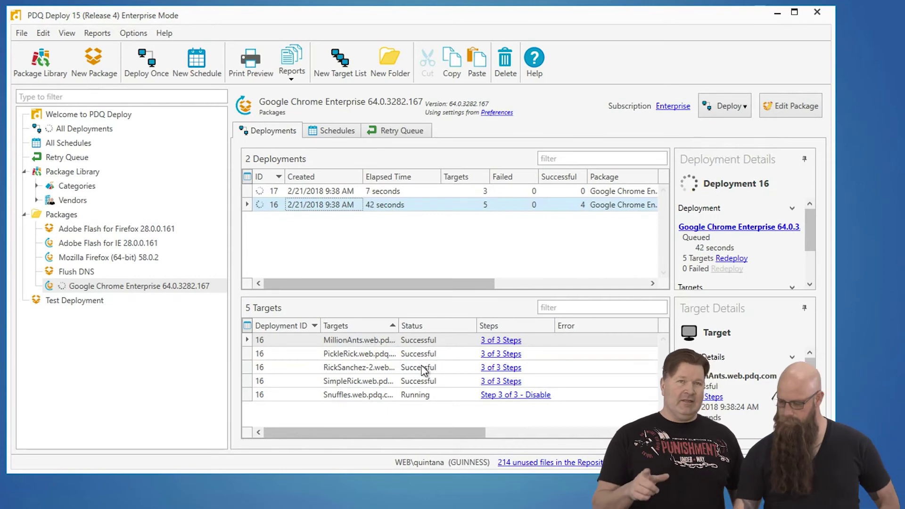
click(307, 193)
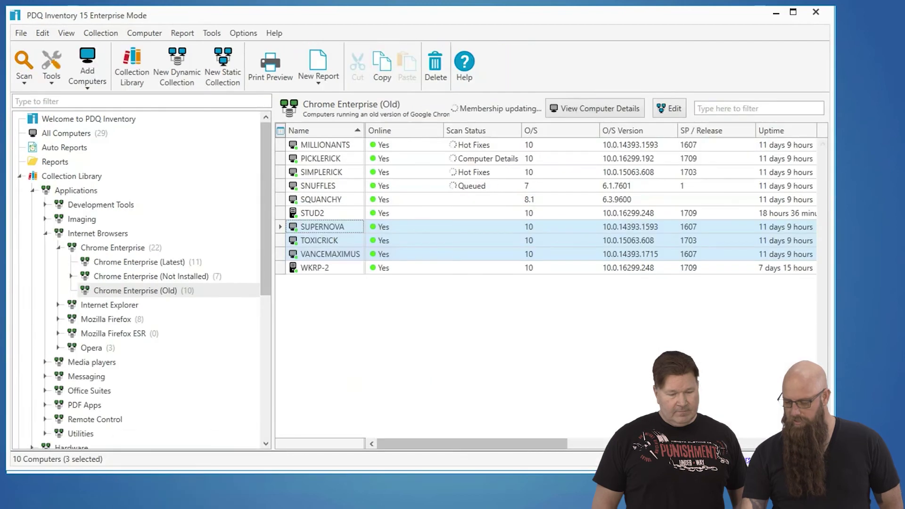
- In PDQ Inventory, confirm Chrome Enterprise (Old) dropped to 7 computers and view the Latest collection
key(alt+Tab)
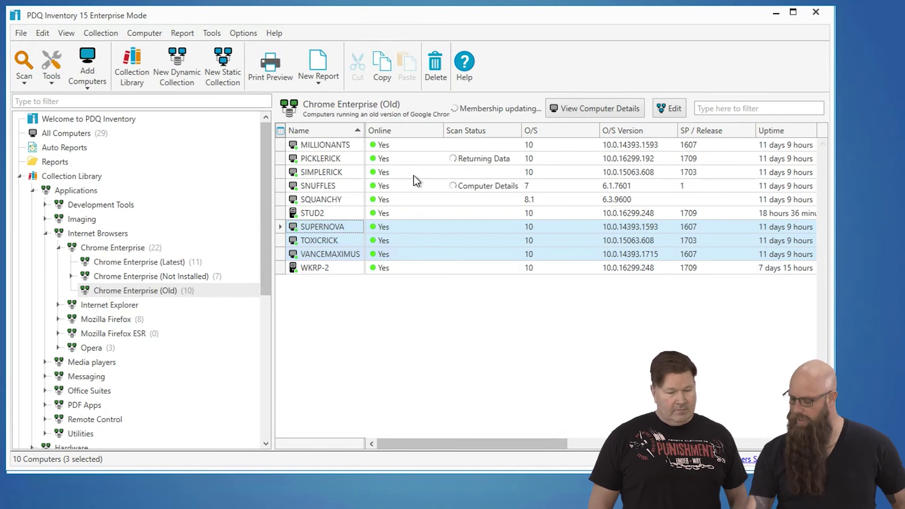
click(175, 297)
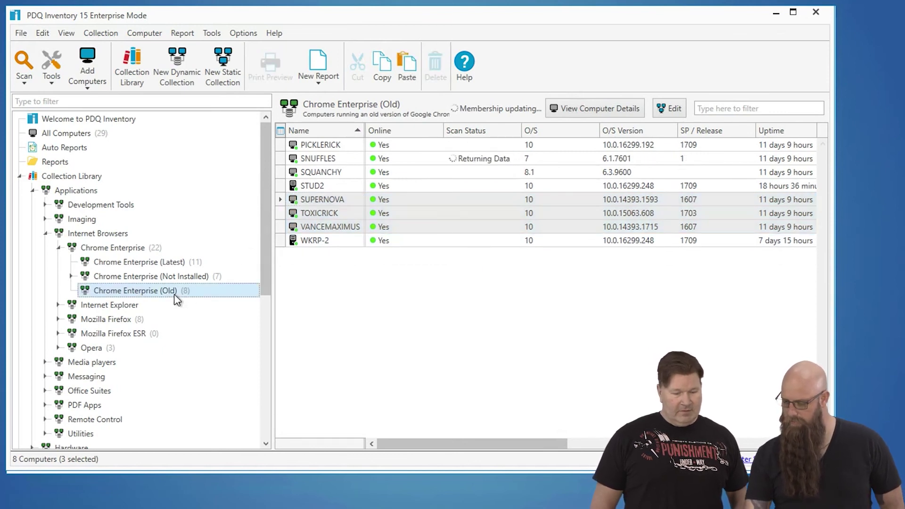
click(165, 264)
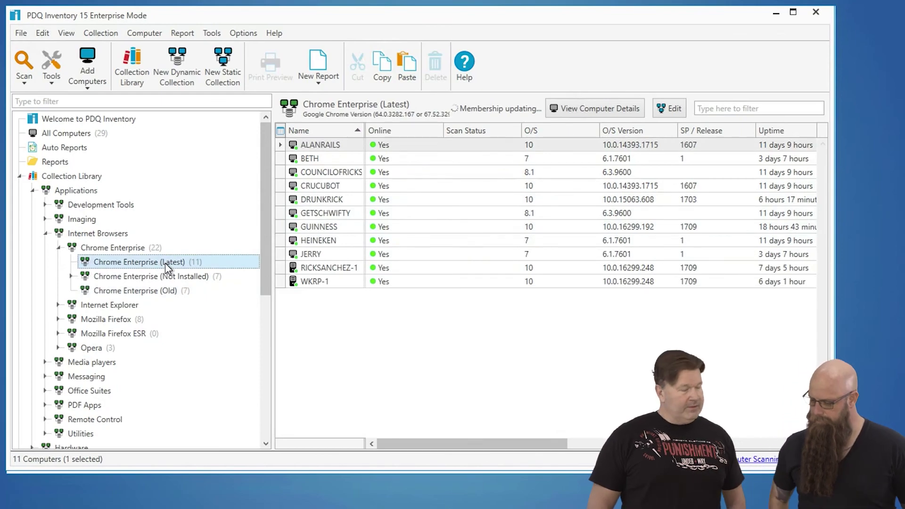